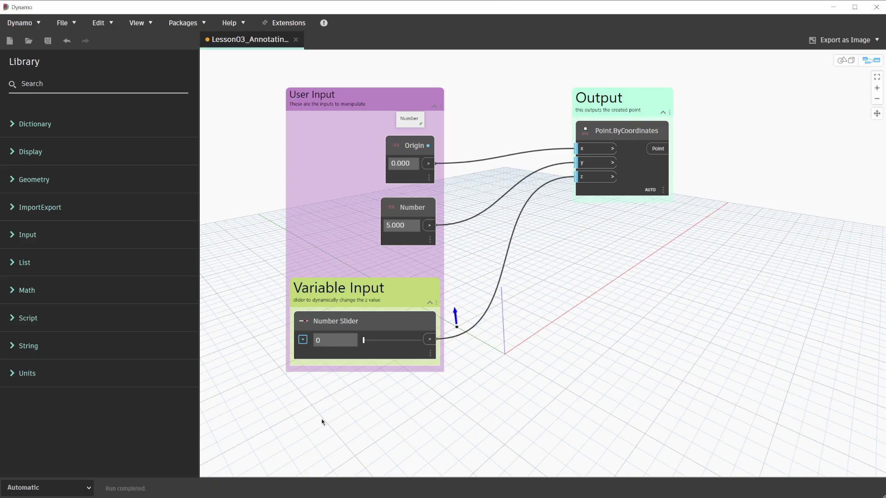
# - Keep the run mode Automatic, then drag the Output group right and User Input left
pyautogui.click(91, 488)
pyautogui.click(49, 461)
pyautogui.moveTo(599, 103); pyautogui.dragTo(723, 141)
pyautogui.moveTo(361, 88); pyautogui.dragTo(319, 98)
pyautogui.scroll(-2, 548, 150)
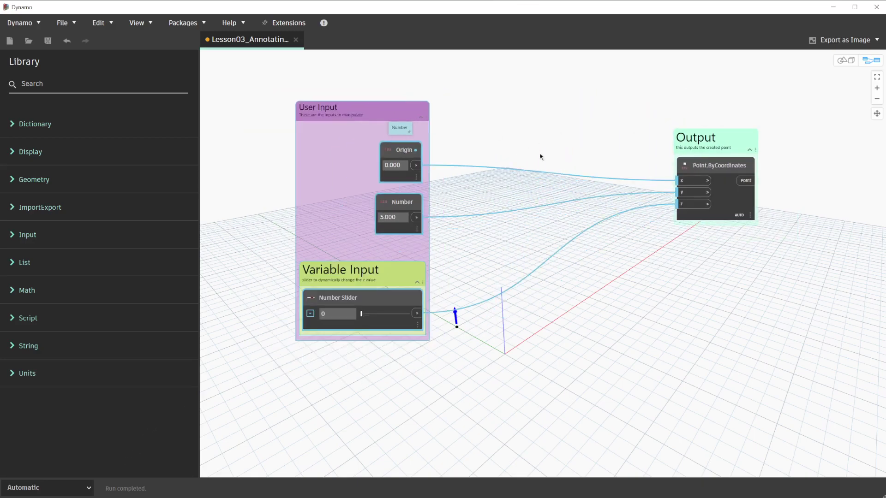
pyautogui.moveTo(541, 158); pyautogui.dragTo(555, 173)
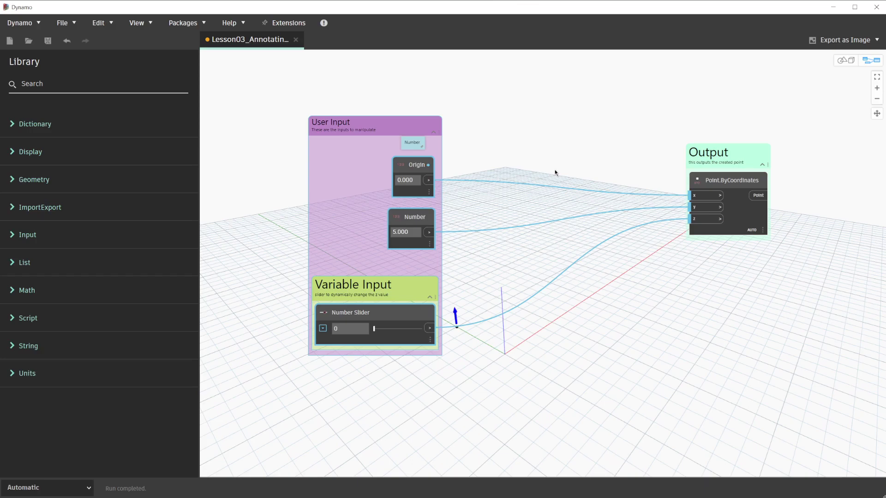
pyautogui.click(521, 144)
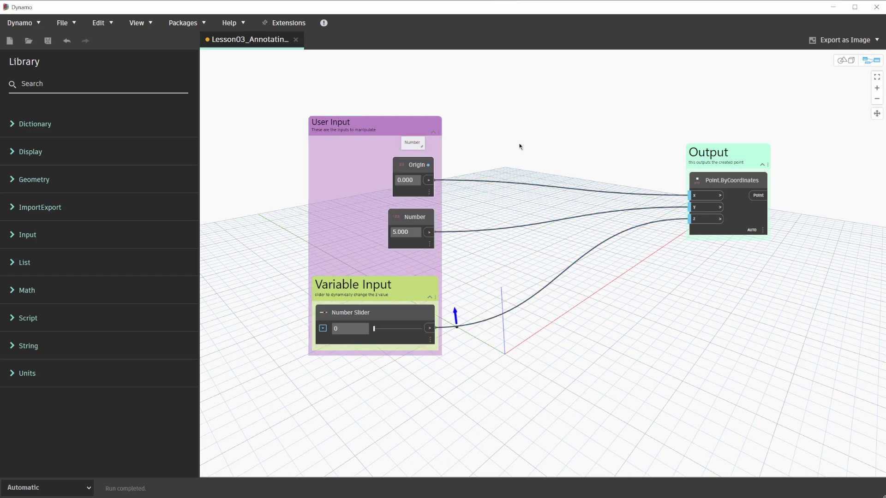
# - Place a Watch node from the 'watch' search, wire Origin into it, and set Origin to 2
pyautogui.rightClick(520, 146)
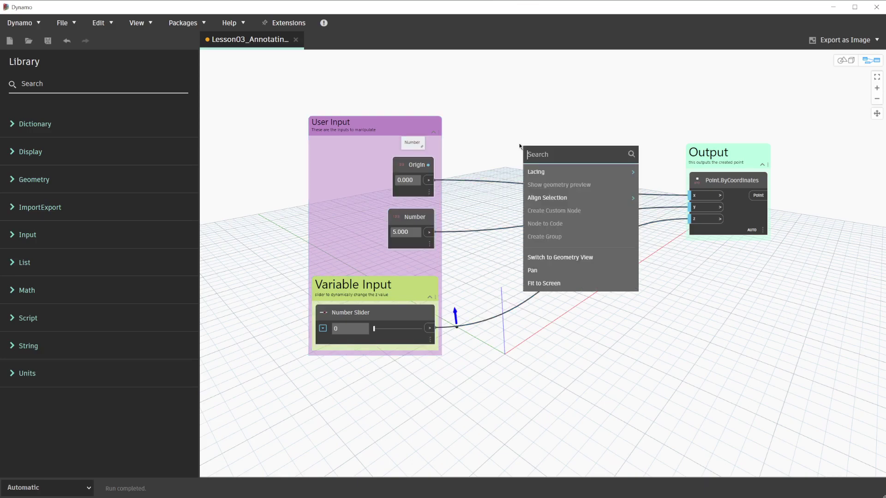
pyautogui.write('wat')
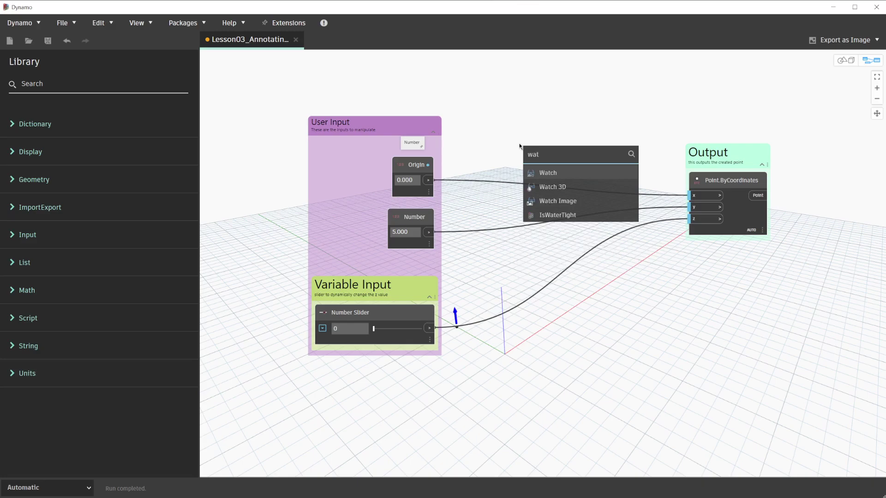
pyautogui.moveTo(547, 173)
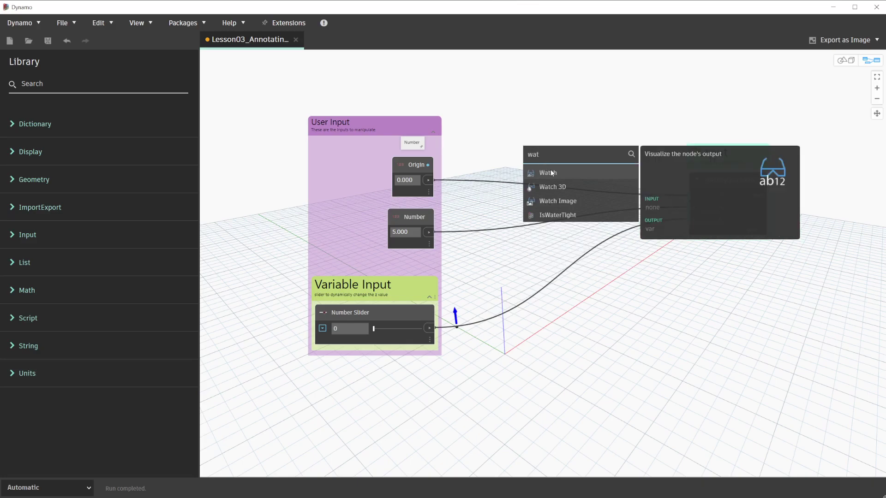
pyautogui.click(552, 173)
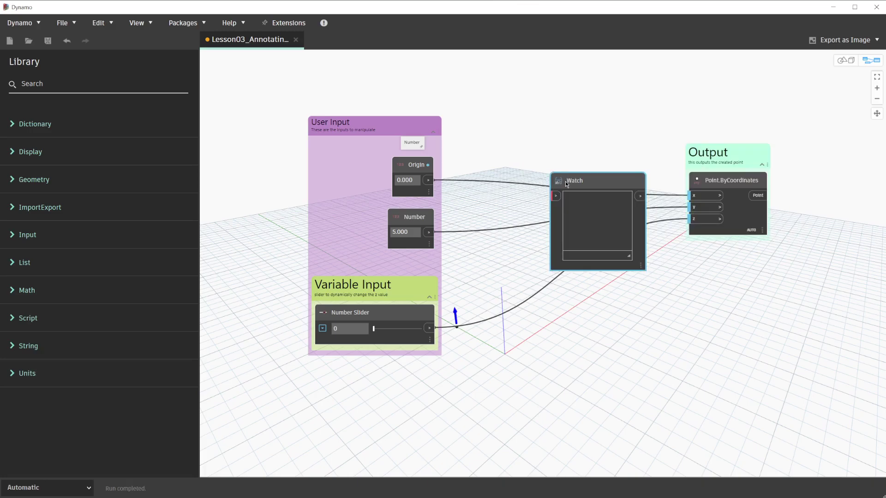
pyautogui.moveTo(566, 181); pyautogui.dragTo(537, 112)
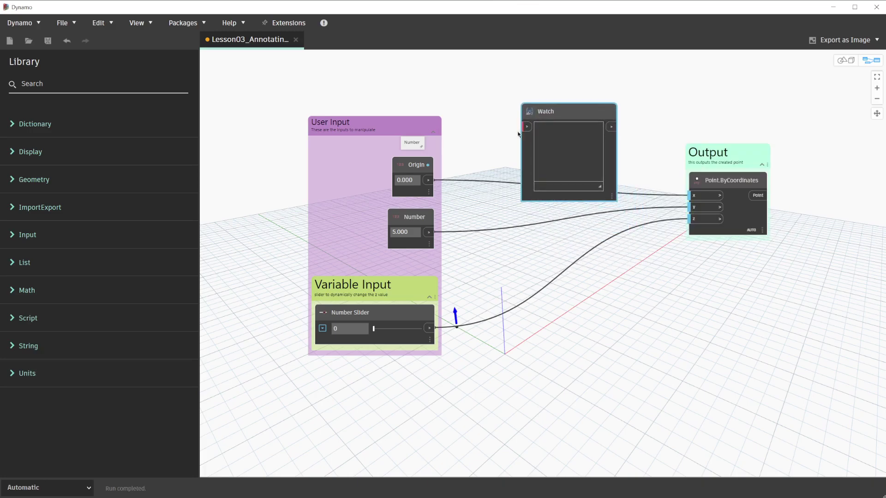
pyautogui.click(431, 181)
pyautogui.click(525, 126)
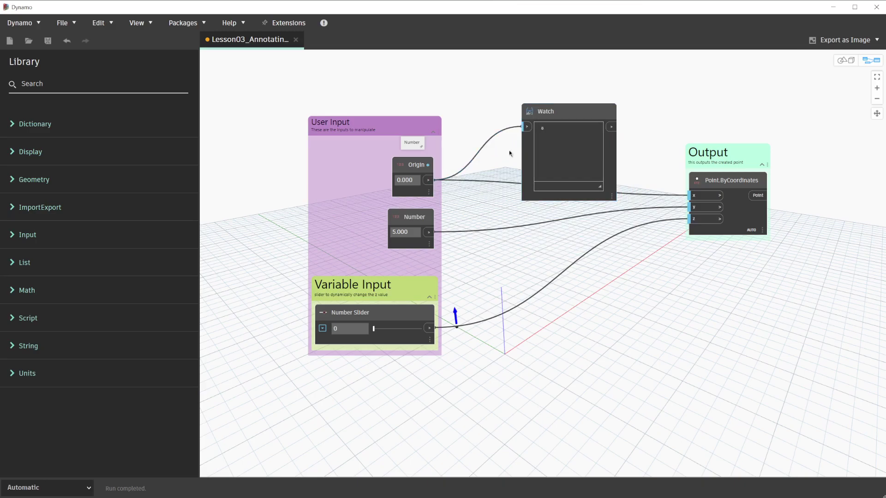
pyautogui.doubleClick(409, 181)
pyautogui.write('2')
pyautogui.click(456, 144)
# - Enlarge the Watch node and move it up and to the left
pyautogui.moveTo(600, 187); pyautogui.dragTo(637, 215)
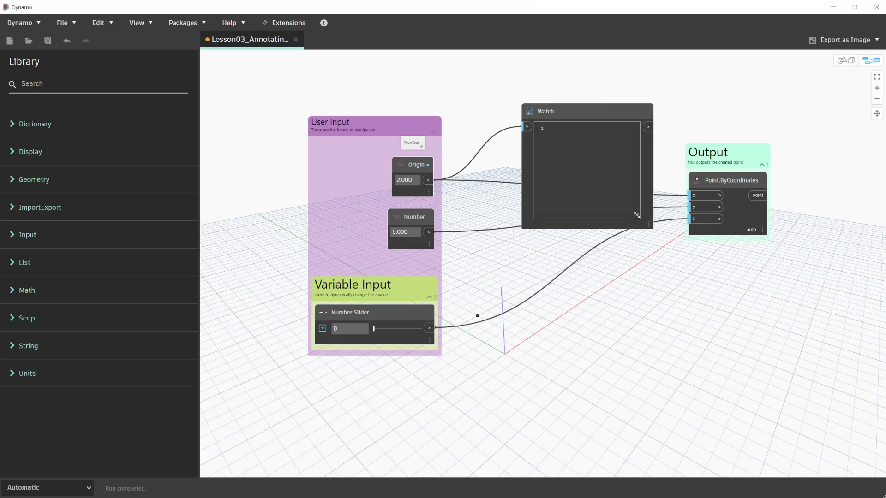
pyautogui.moveTo(637, 215)
pyautogui.moveTo(600, 118); pyautogui.dragTo(565, 84)
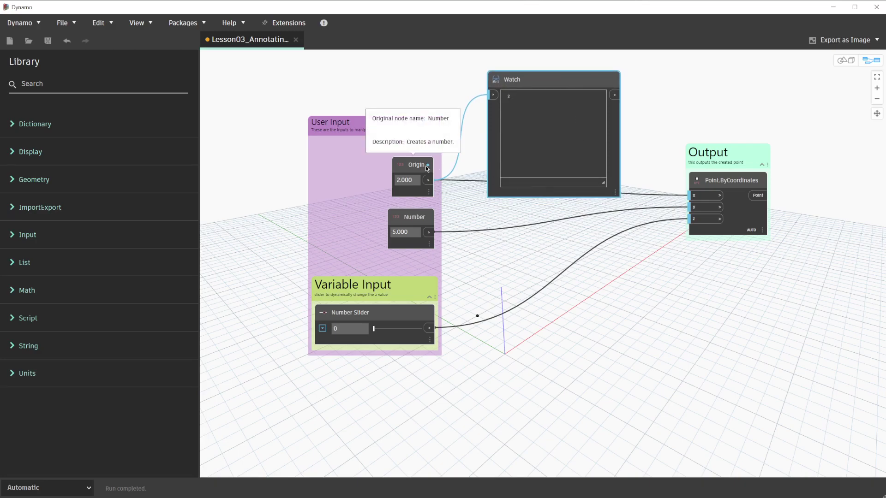
pyautogui.click(462, 201)
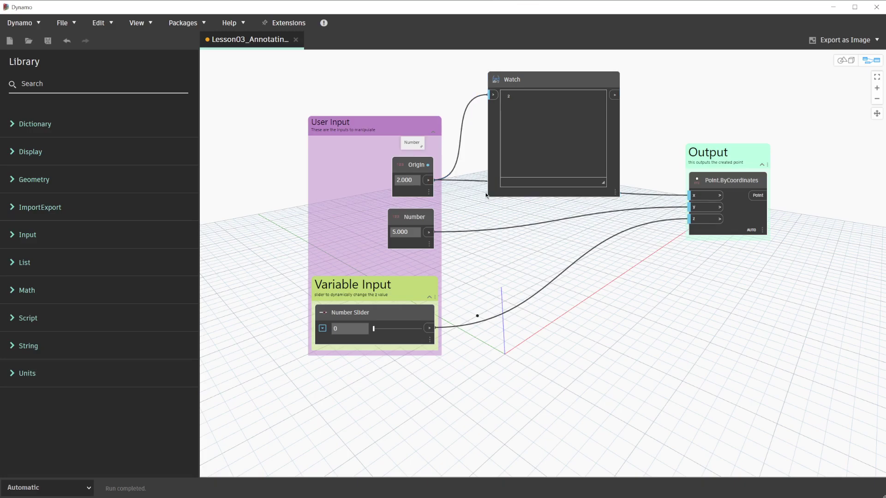
# - Shift the Output group left and down, then back to the right
pyautogui.moveTo(728, 156)
pyautogui.mouseDown()
pyautogui.moveTo(588, 212)
pyautogui.moveTo(525, 216)
pyautogui.mouseUp()
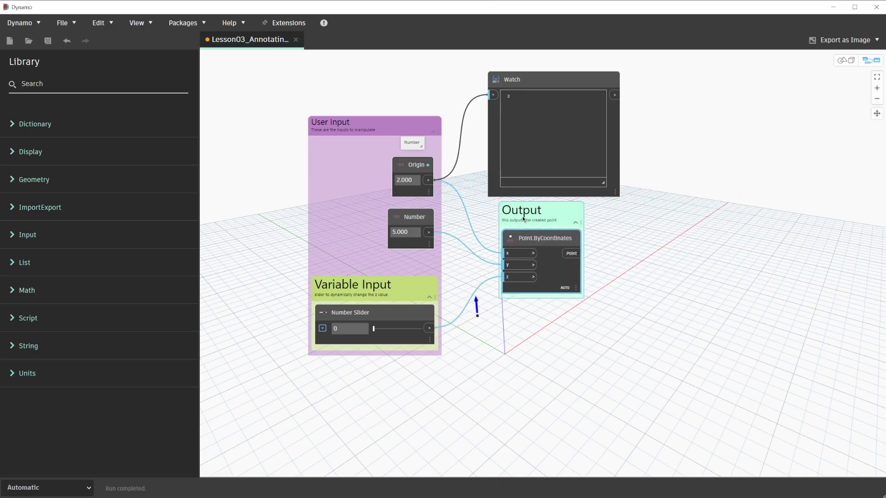
pyautogui.moveTo(524, 216); pyautogui.dragTo(515, 217)
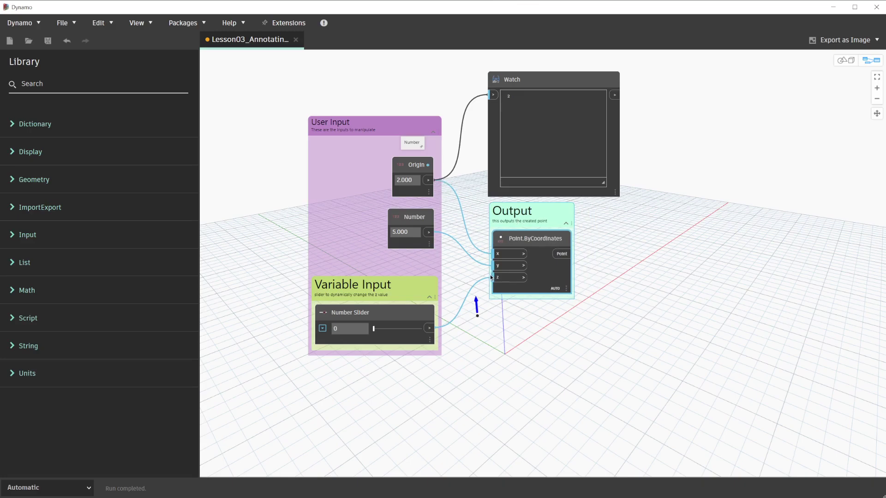
pyautogui.moveTo(516, 217); pyautogui.dragTo(767, 176)
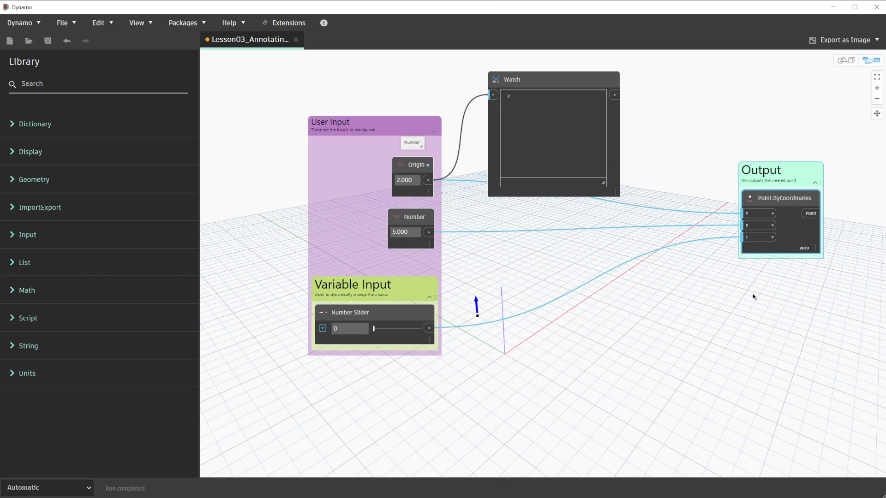
pyautogui.click(679, 317)
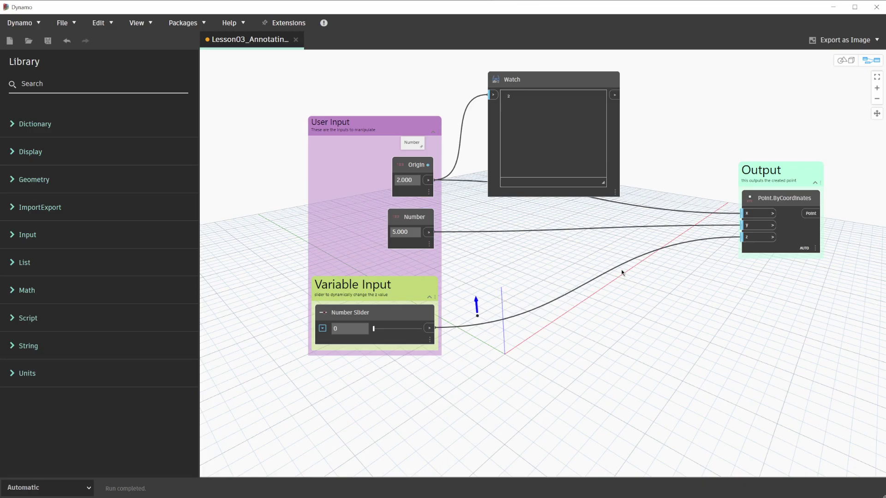
# - Nudge the Watch node up, then pin the Origin-to-Point.ByCoordinates wire and drag the pin left
pyautogui.moveTo(541, 84); pyautogui.dragTo(554, 62)
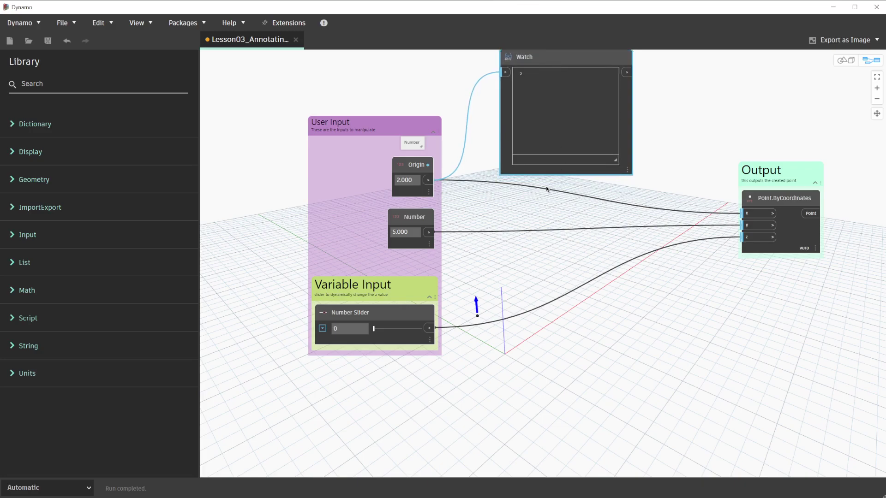
pyautogui.moveTo(542, 186)
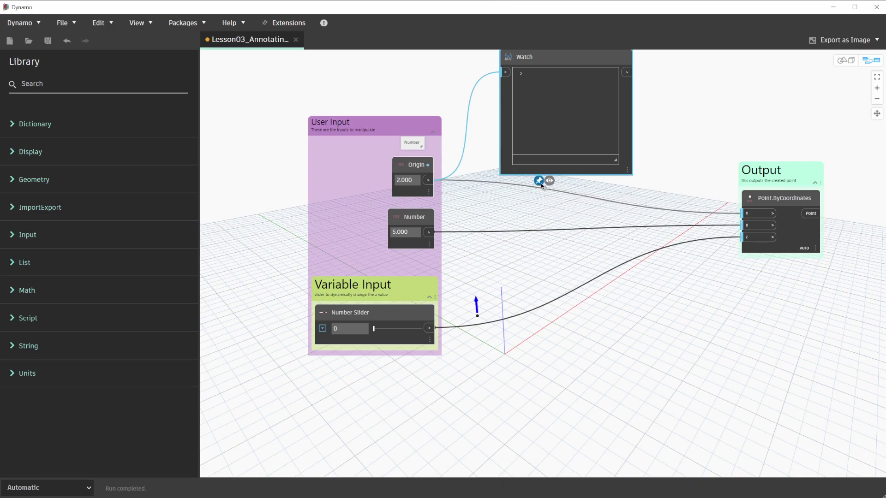
pyautogui.click(539, 182)
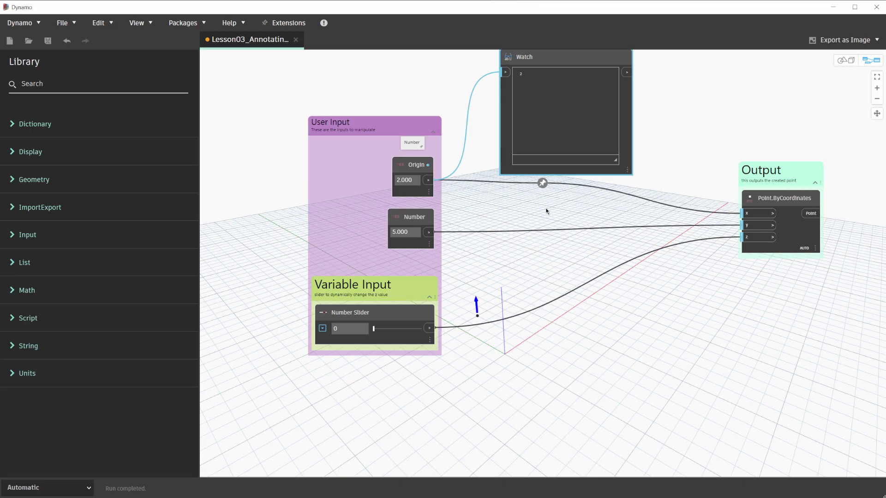
pyautogui.click(543, 186)
pyautogui.moveTo(544, 187); pyautogui.dragTo(497, 196)
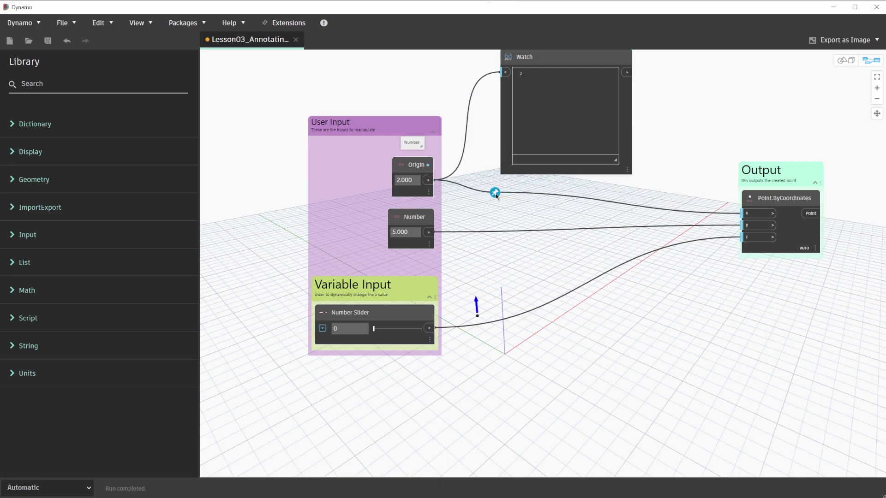
pyautogui.moveTo(496, 195); pyautogui.dragTo(485, 195)
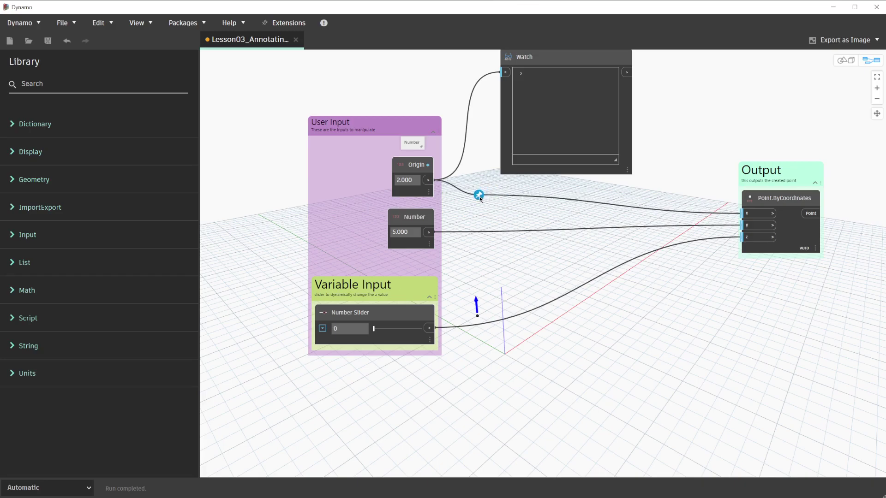
pyautogui.moveTo(481, 198); pyautogui.dragTo(481, 200)
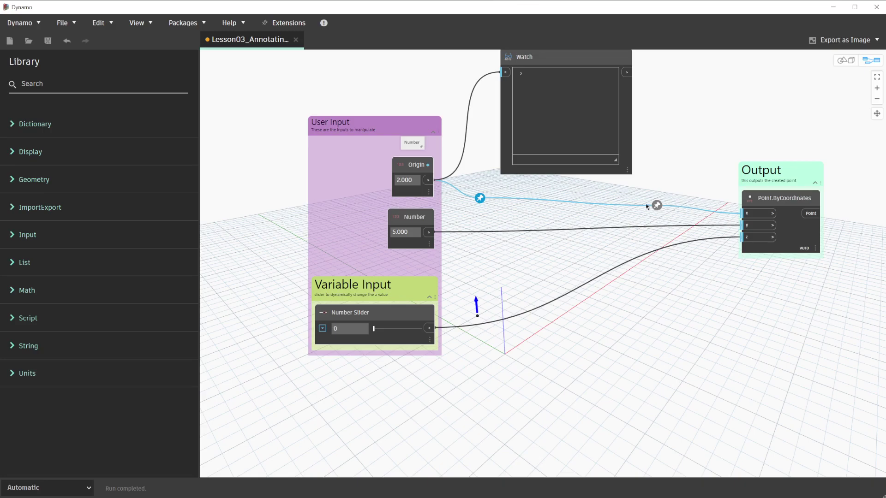
# - Apply Select Connected and Hide Wire to the Origin-to-x wire, then select Point.ByCoordinates
pyautogui.rightClick(637, 206)
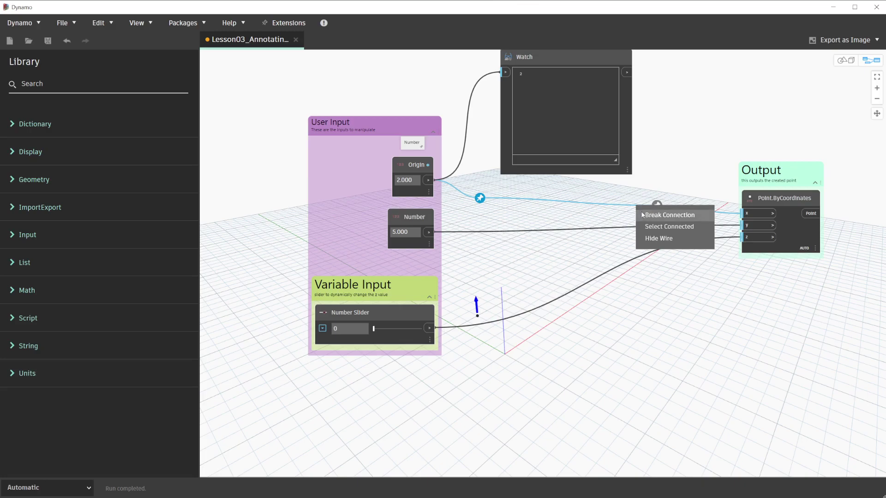
pyautogui.click(653, 225)
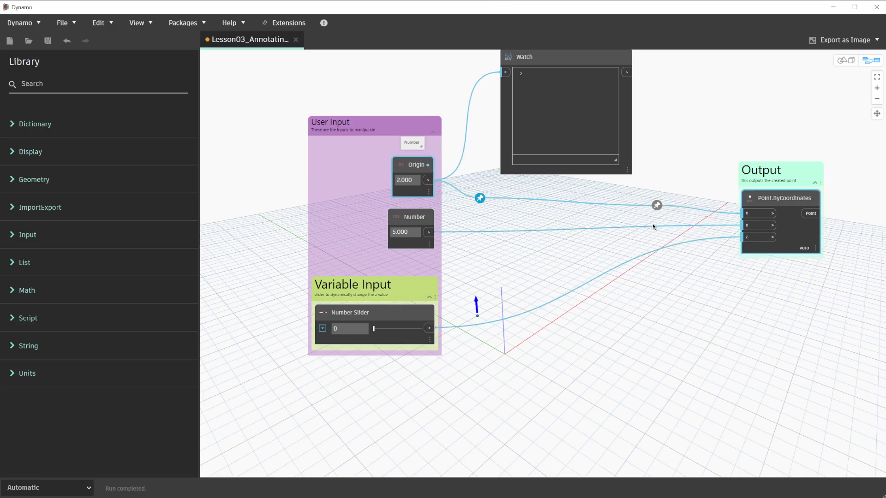
pyautogui.rightClick(626, 207)
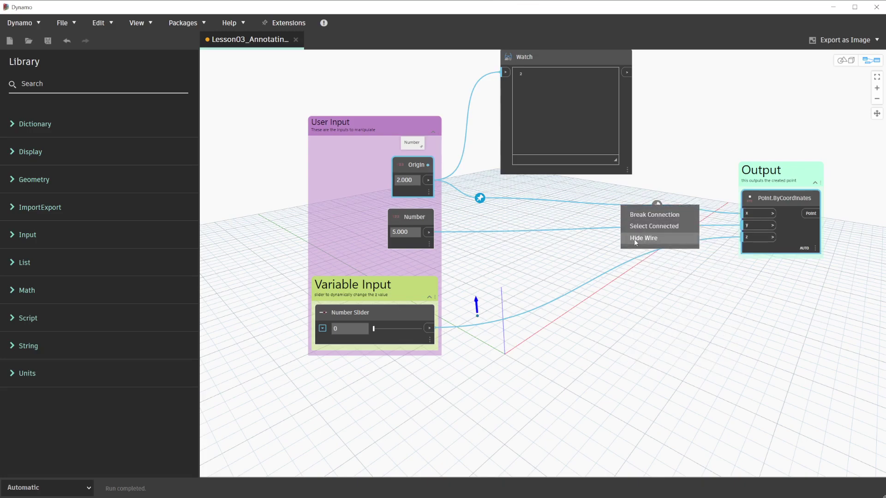
pyautogui.click(634, 239)
pyautogui.click(671, 299)
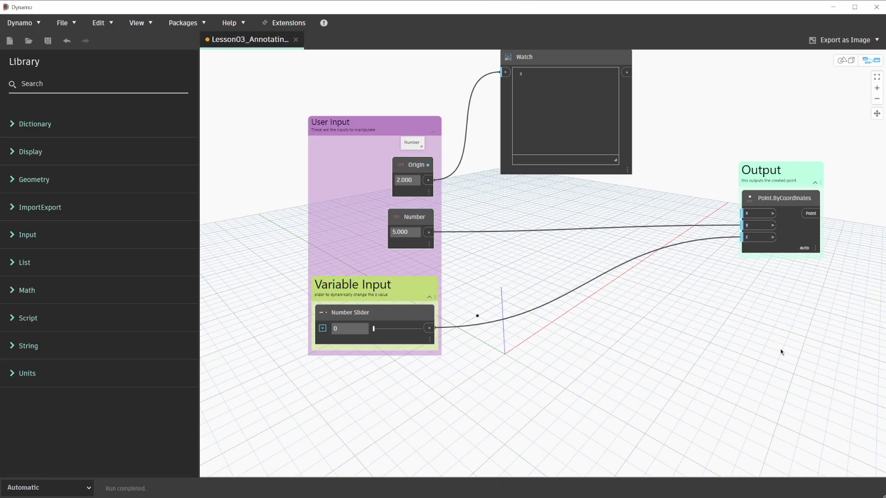
pyautogui.click(779, 199)
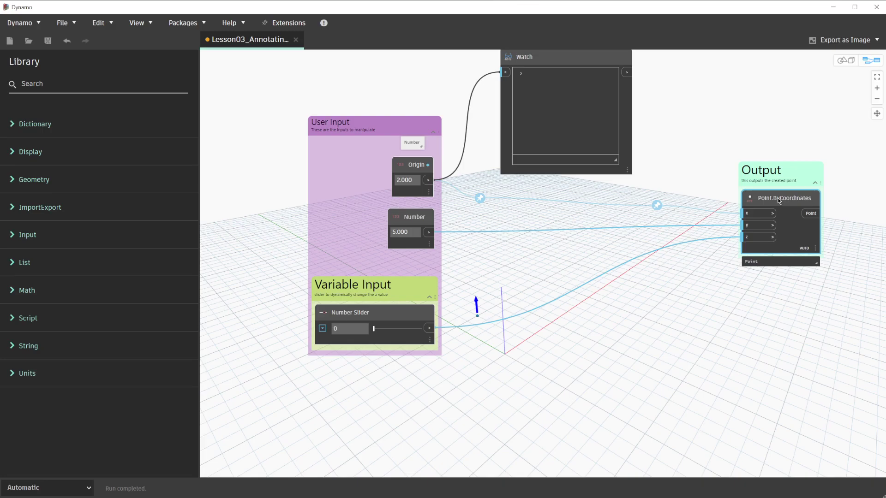
# - Restore the hidden Origin wire into x with Show Wire and clear the selection
pyautogui.rightClick(628, 208)
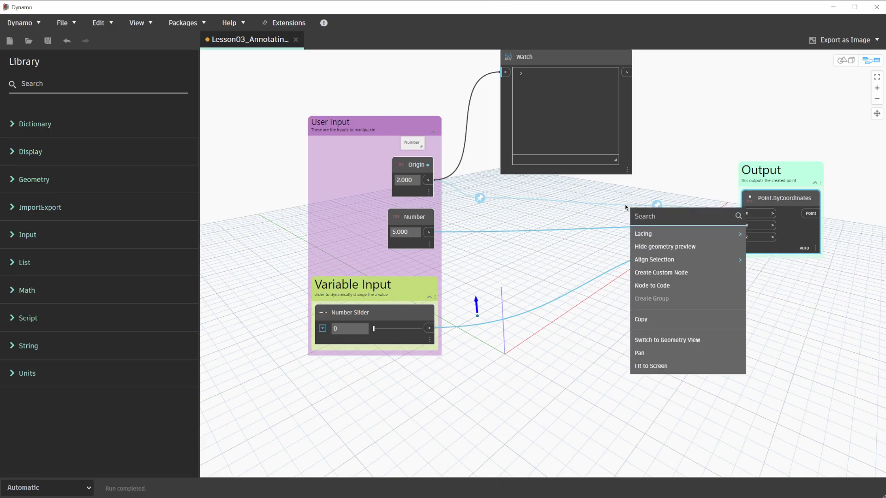
pyautogui.rightClick(625, 205)
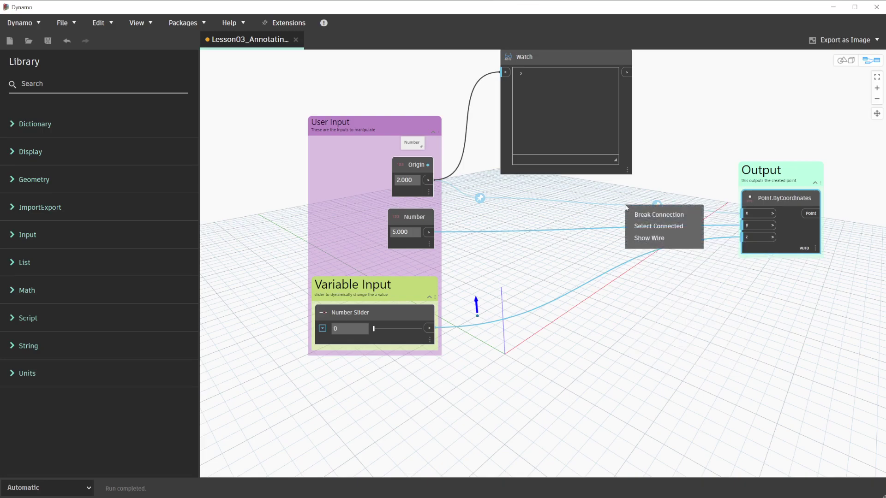
pyautogui.click(645, 240)
pyautogui.click(572, 215)
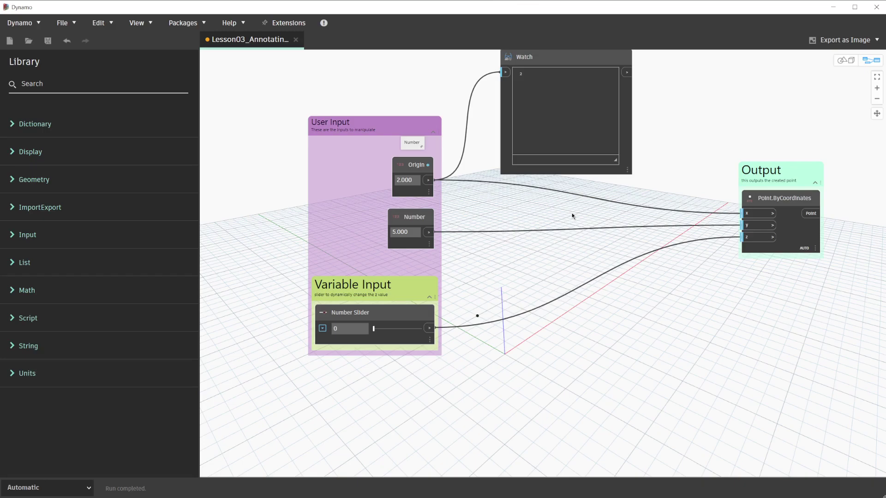
pyautogui.rightClick(428, 180)
# - Copy the Number Slider below the Variable Input group and move the z wire onto the copy
pyautogui.click(418, 294)
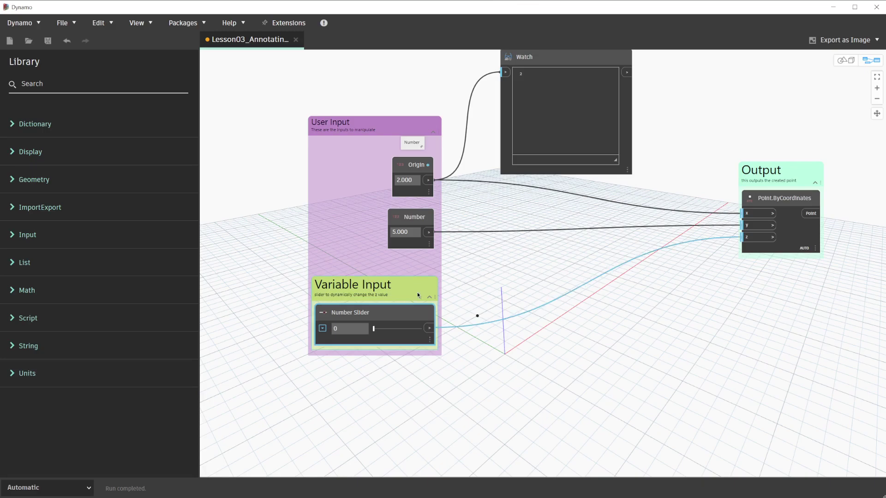
pyautogui.click(498, 329)
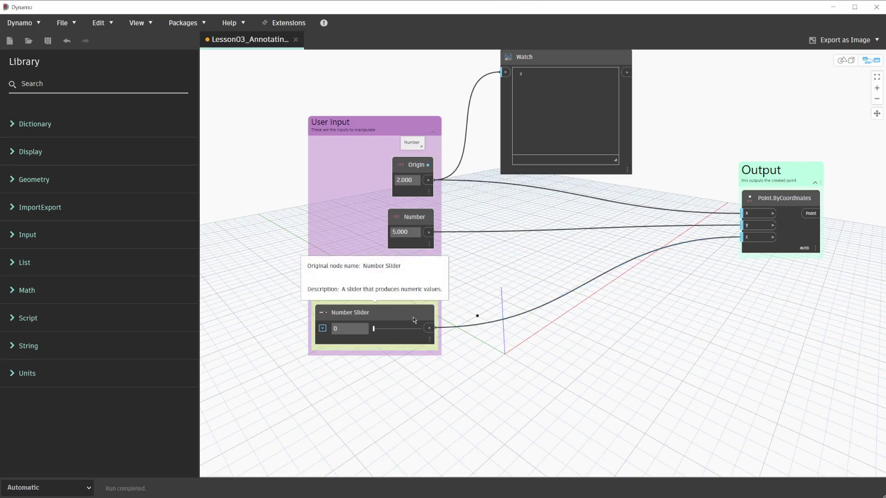
pyautogui.click(414, 317)
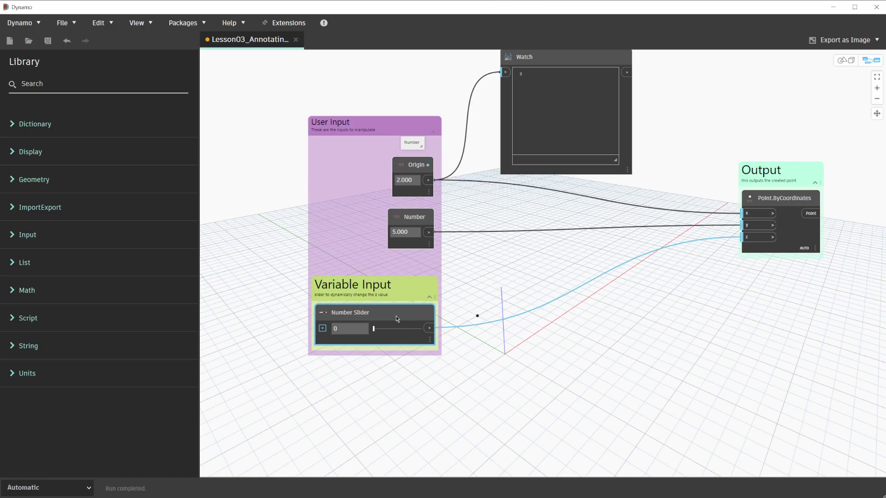
pyautogui.moveTo(399, 314)
pyautogui.mouseDown()
pyautogui.moveTo(471, 379)
pyautogui.moveTo(468, 366)
pyautogui.mouseUp()
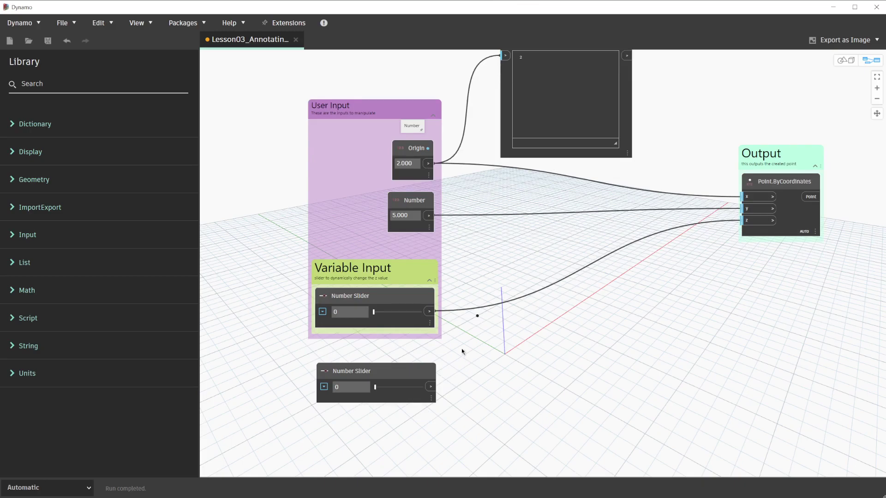
pyautogui.click(431, 312)
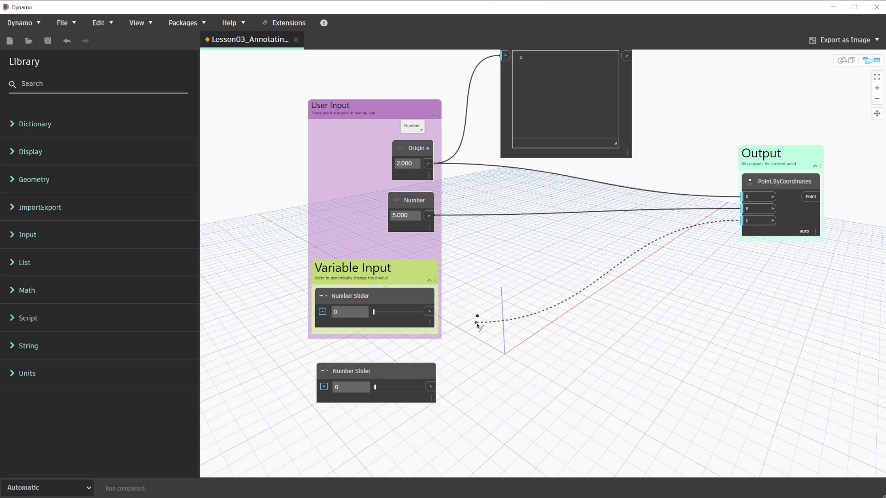
pyautogui.click(441, 390)
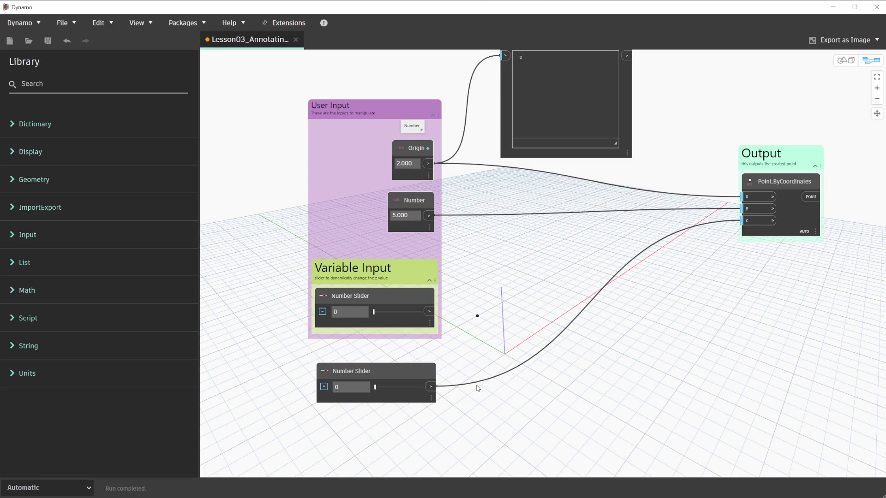
# - Apply Break Connections to the lower Number Slider's output, leaving z unconnected
pyautogui.rightClick(432, 389)
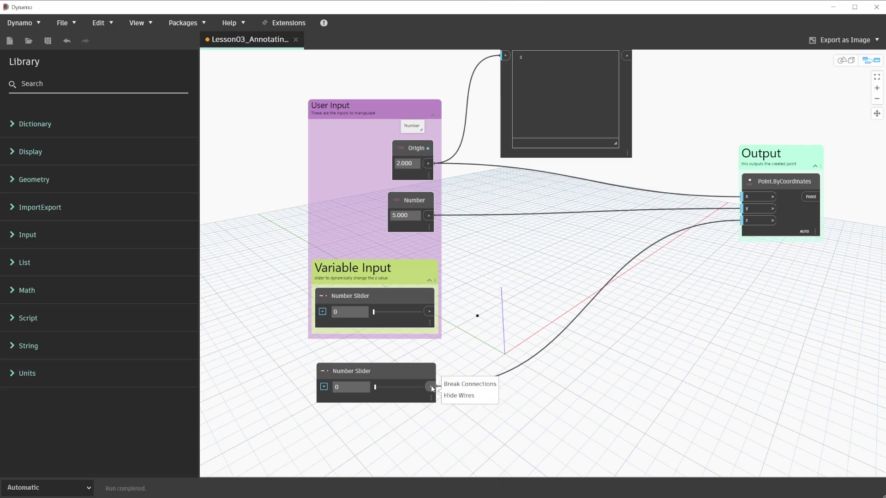
pyautogui.click(456, 385)
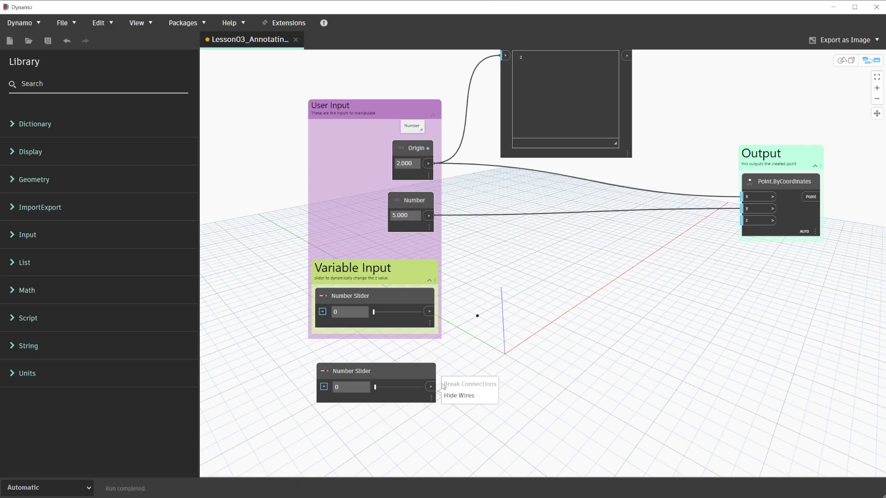
# - Wire the lower Number Slider into z, y and x of Point.ByCoordinates, discarding the leftover wire
pyautogui.moveTo(435, 391)
pyautogui.mouseDown()
pyautogui.moveTo(570, 337)
pyautogui.moveTo(669, 237)
pyautogui.moveTo(751, 218)
pyautogui.mouseUp()
pyautogui.click(750, 219)
pyautogui.click(751, 208)
pyautogui.click(752, 199)
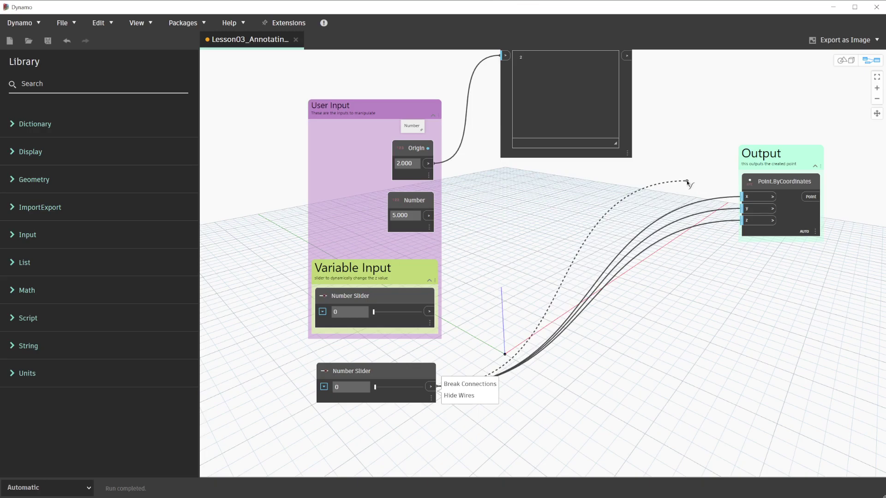
pyautogui.click(686, 181)
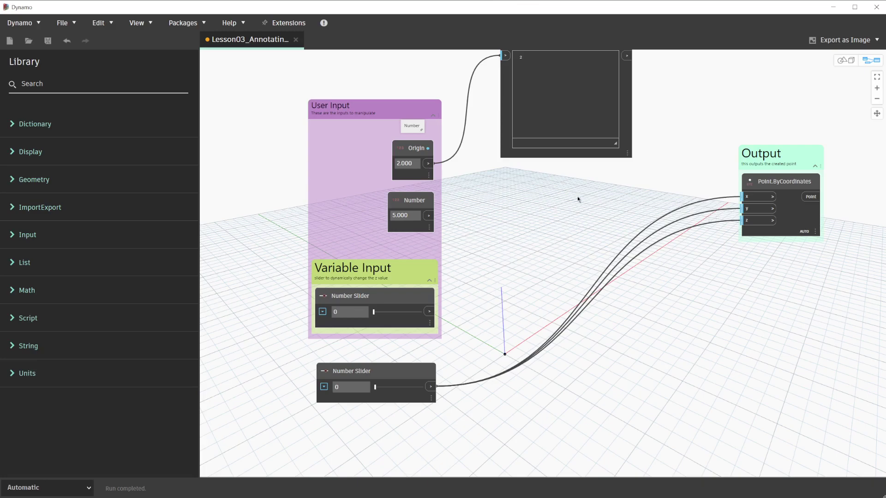
# - Choose Show Graph Properties from the Extensions menu
pyautogui.click(281, 25)
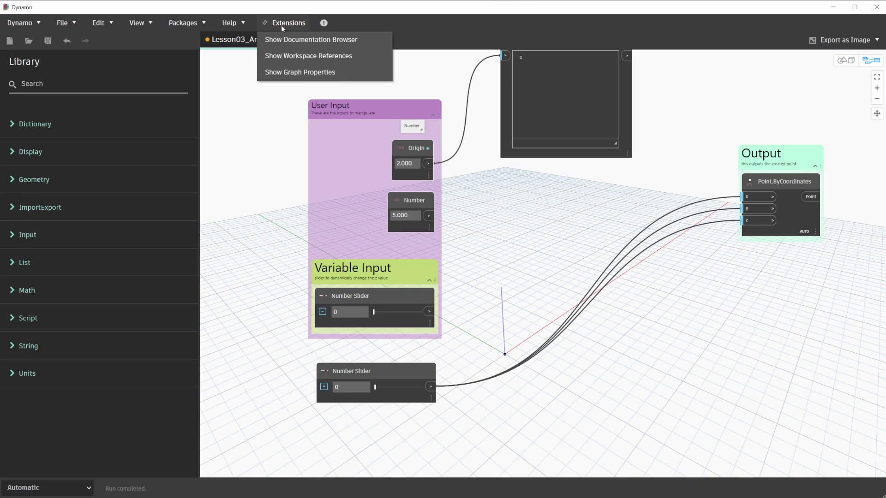
pyautogui.click(288, 74)
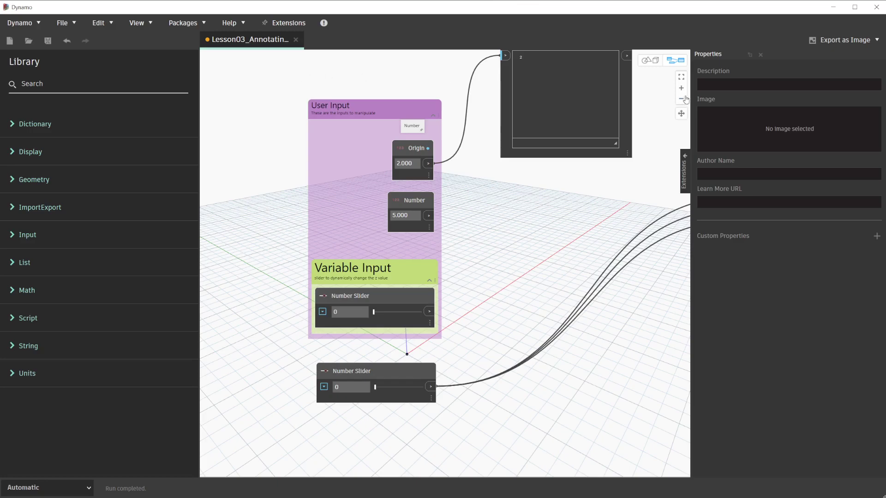
# - Enter the documenting-graphs description, drop in the Dynamo logo image, and fill in the author and dynamobim.org URL
pyautogui.click(714, 85)
pyautogui.write('d')
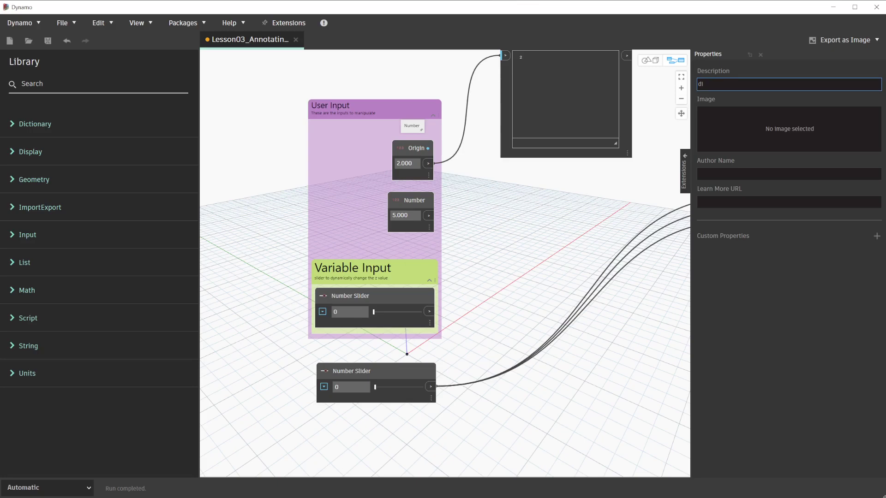
pyautogui.write('ocumenting graphs example')
pyautogui.press('Return')
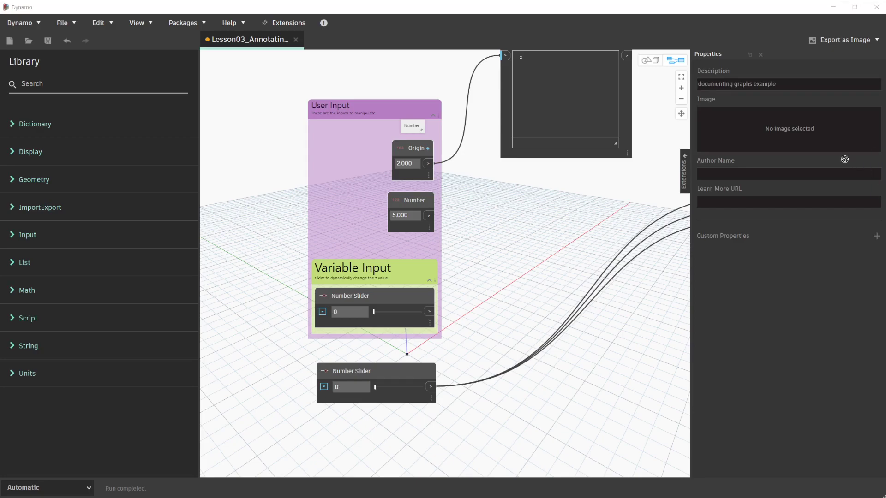
pyautogui.moveTo(776, 142); pyautogui.dragTo(744, 128)
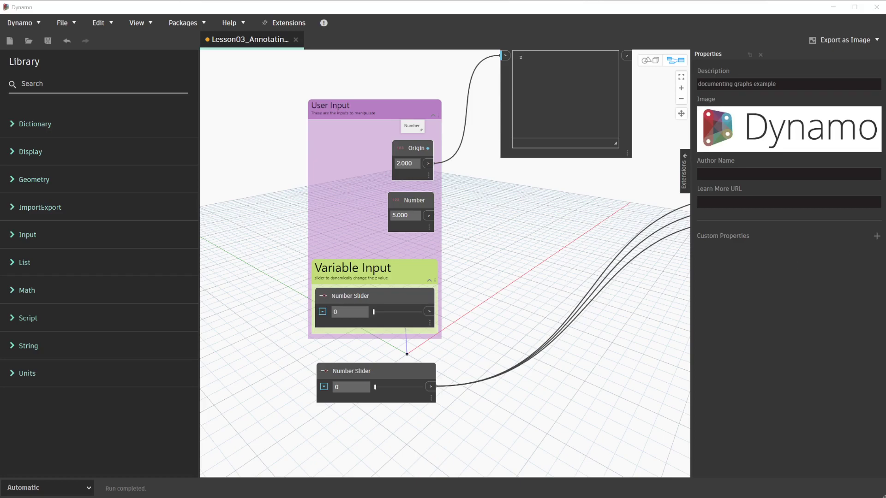
pyautogui.click(807, 173)
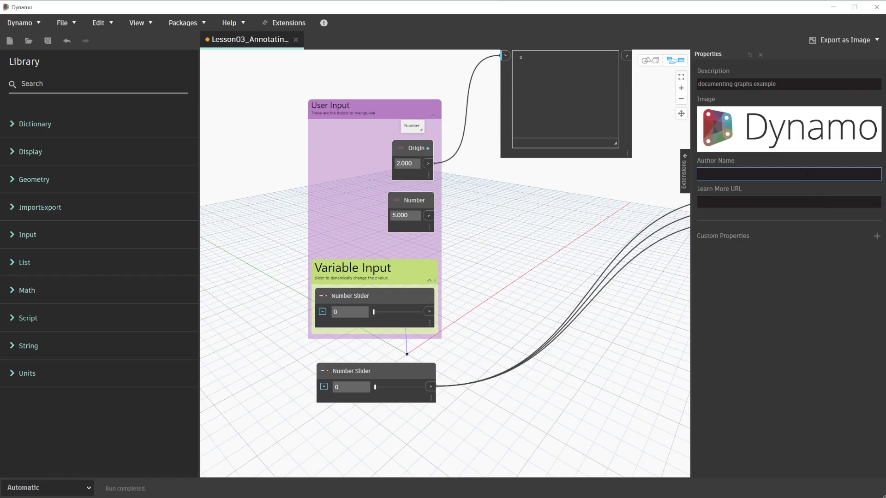
pyautogui.write('John')
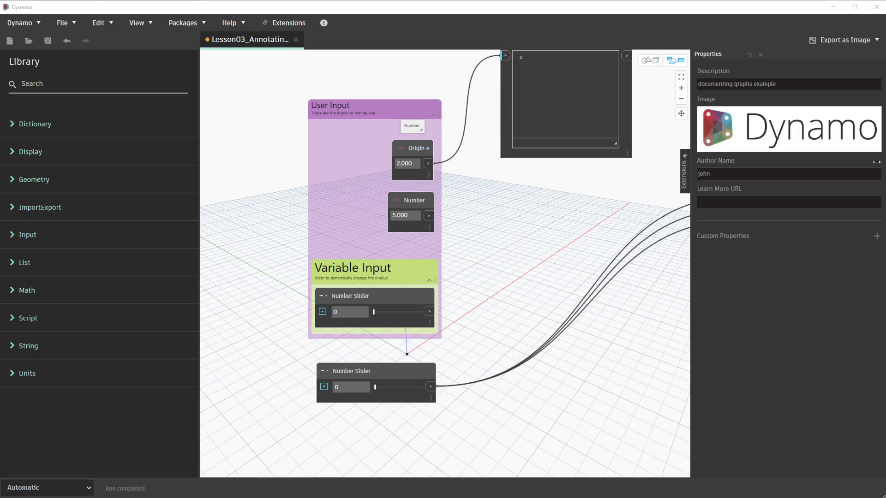
pyautogui.click(758, 202)
pyautogui.write('https')
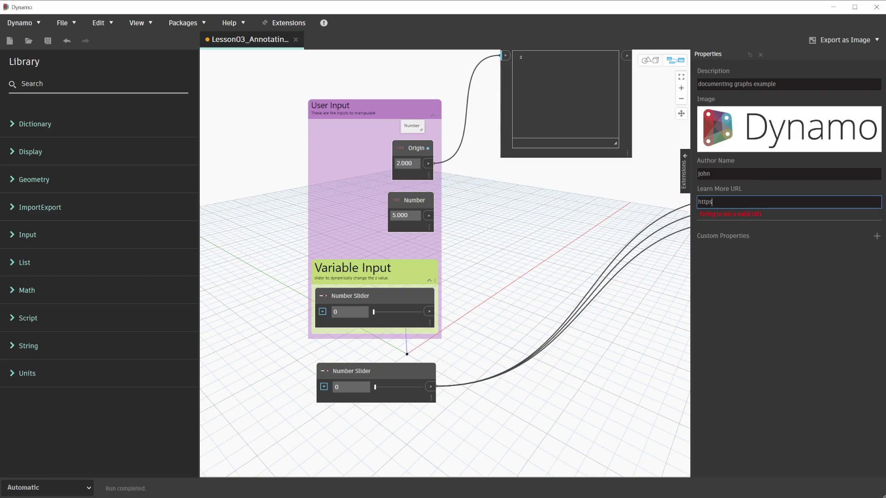
pyautogui.write('://dynamobim.org')
# - Add a custom property, rename it 'External Dependency', and give it the value 'Revit 2022'
pyautogui.click(876, 237)
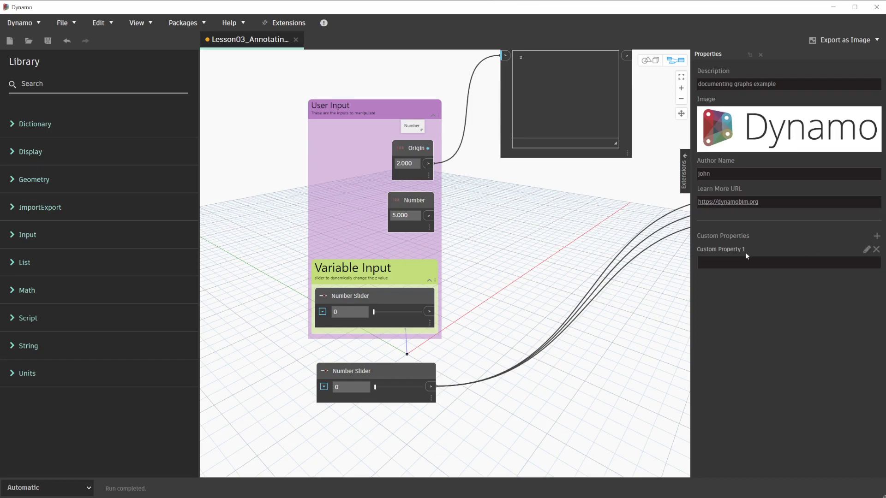
pyautogui.click(866, 249)
pyautogui.moveTo(744, 250); pyautogui.dragTo(687, 253)
pyautogui.write('External Dependency')
pyautogui.press('Return')
pyautogui.write('Revit 2022')
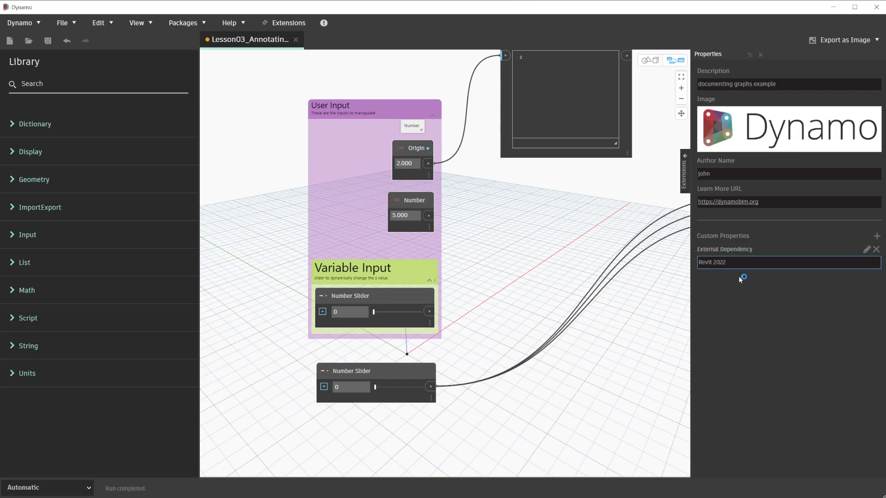